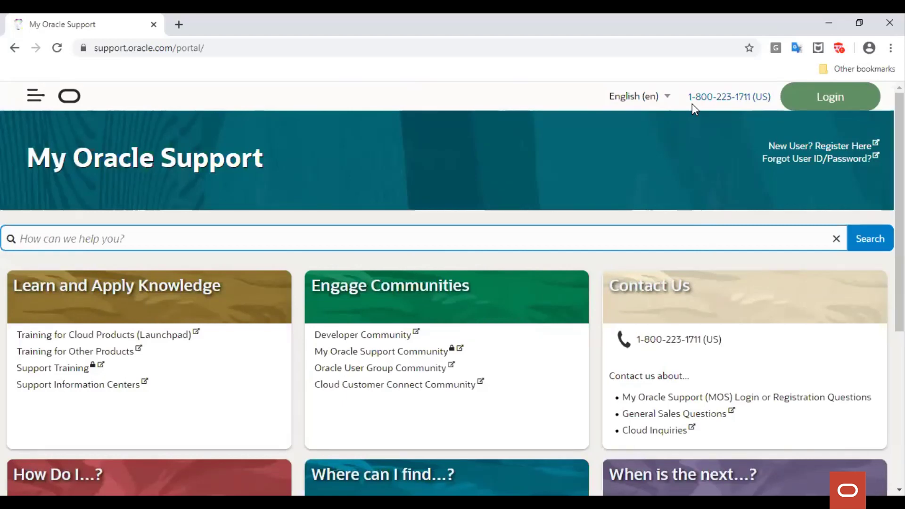
Sign in to My Oracle Support with the Oracle account username and password
key("alt+Left")
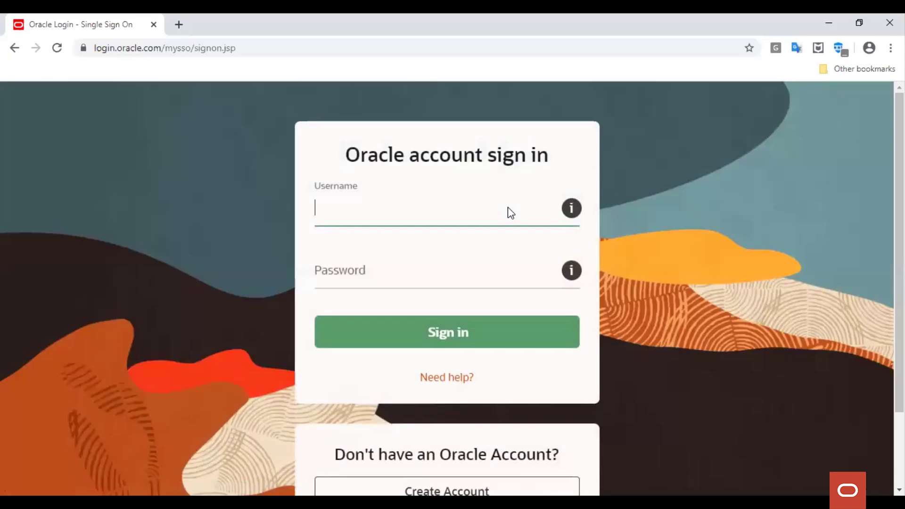
key("Return")
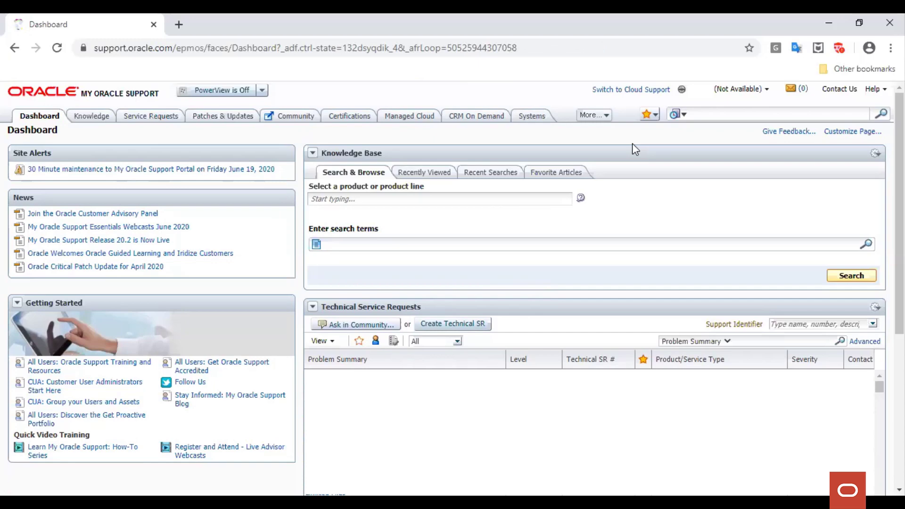
Browse the Knowledge and Patches & Updates pages and view the More sections list
left_click(87, 121)
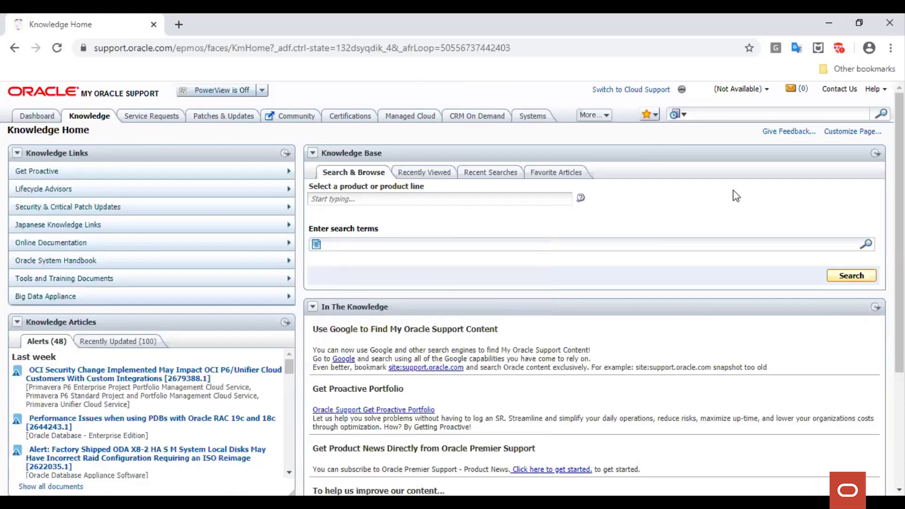
left_click(213, 121)
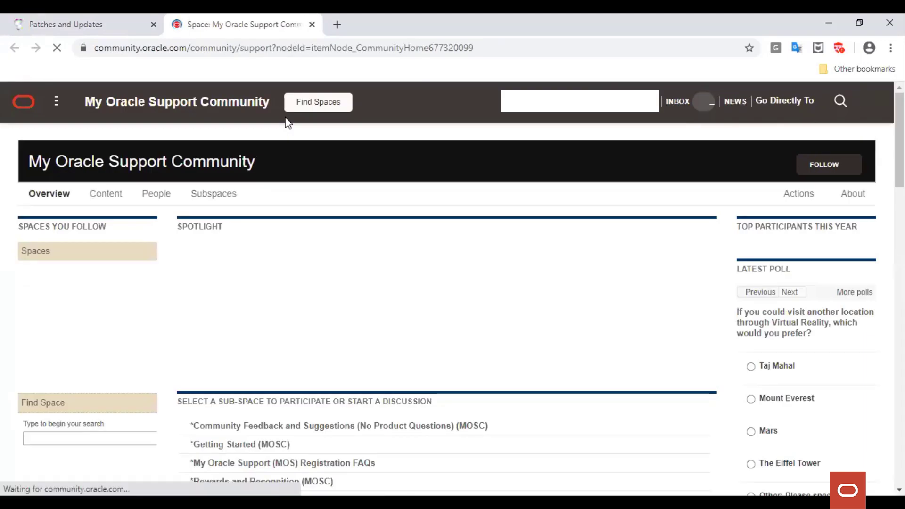
left_click(57, 21)
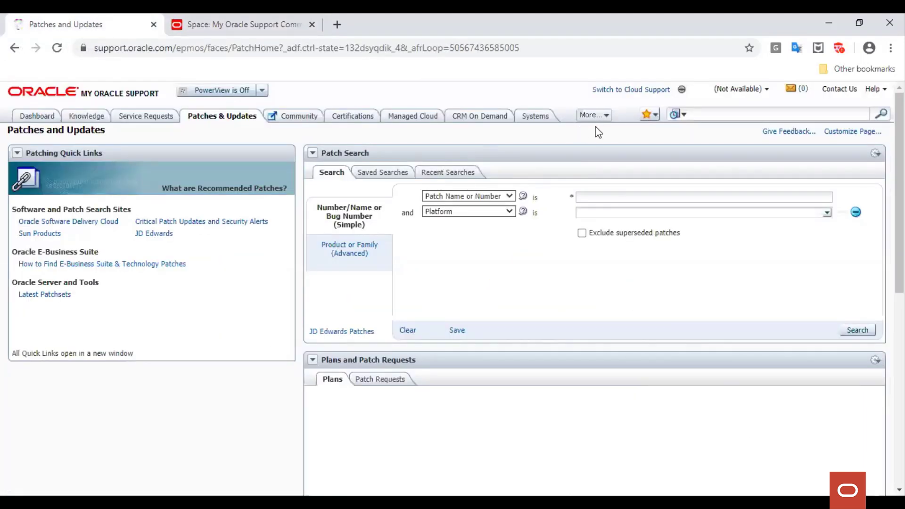
left_click(607, 116)
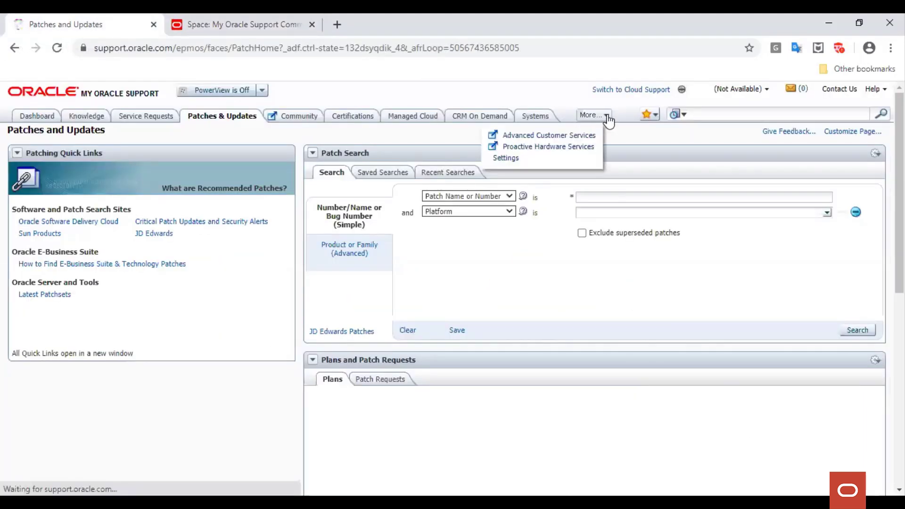
left_click(512, 158)
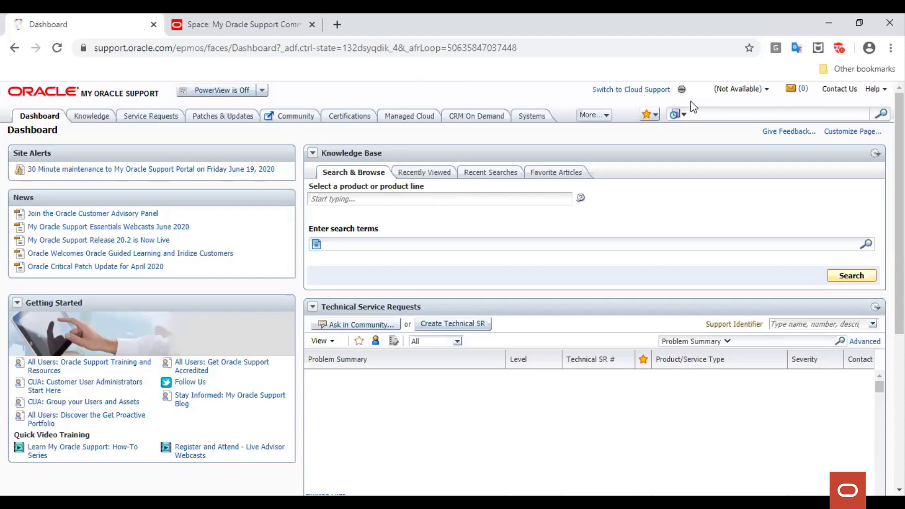
Start a new technical service request from the Service Requests page
left_click(149, 116)
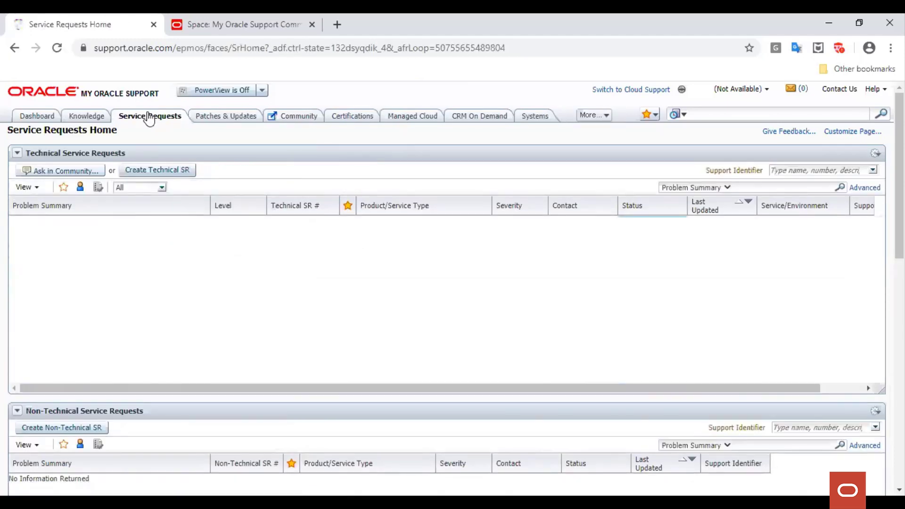
left_click(143, 172)
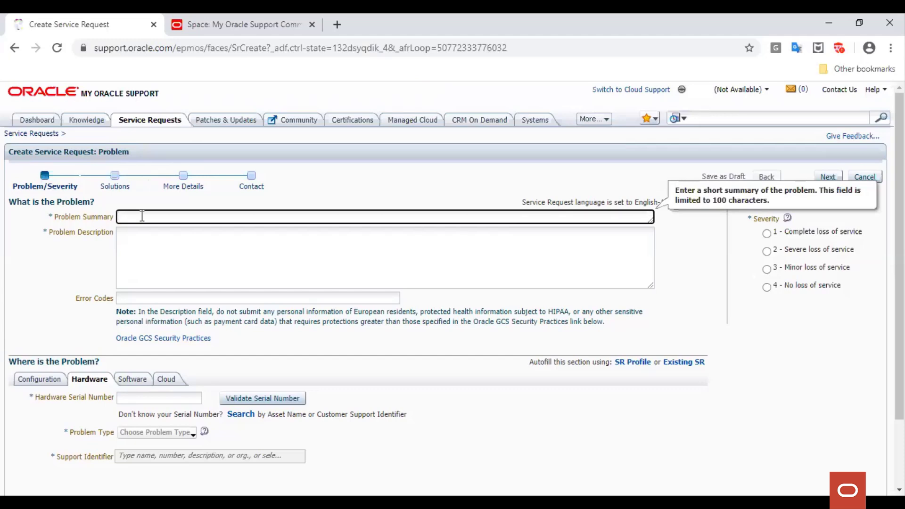
Enter 'Demo SR' as both the Problem Summary and the Problem Description
type("Deo")
key("BackSpace")
key("BackSpace")
key("BackSpace")
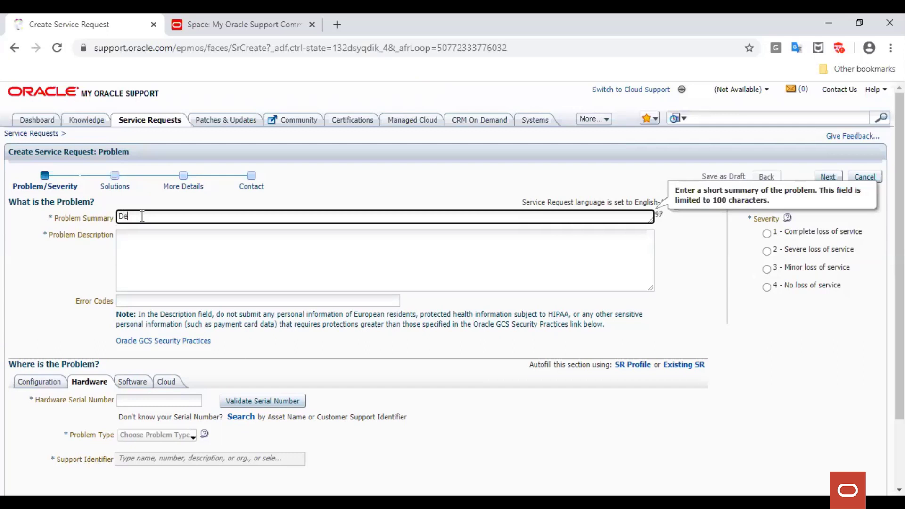
type("Demo SR")
left_click(146, 240)
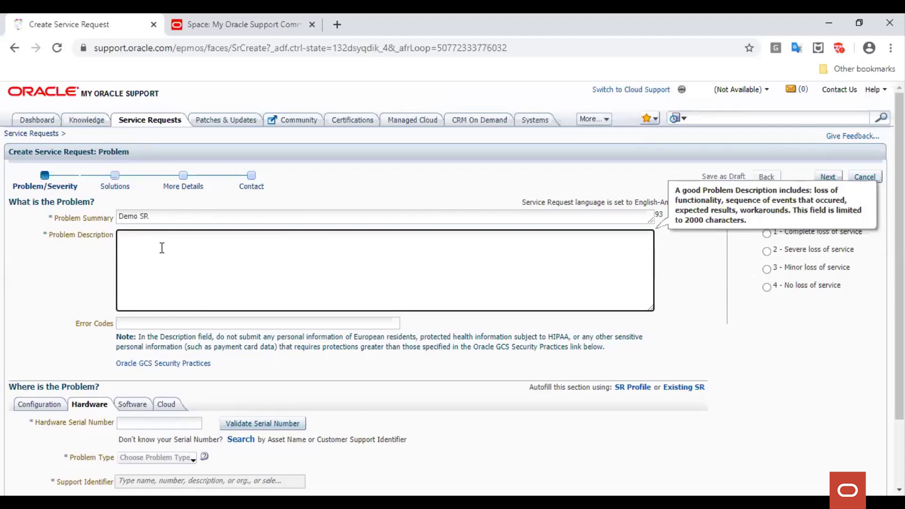
type("Demo SR")
scroll(73, 293, "down", 2)
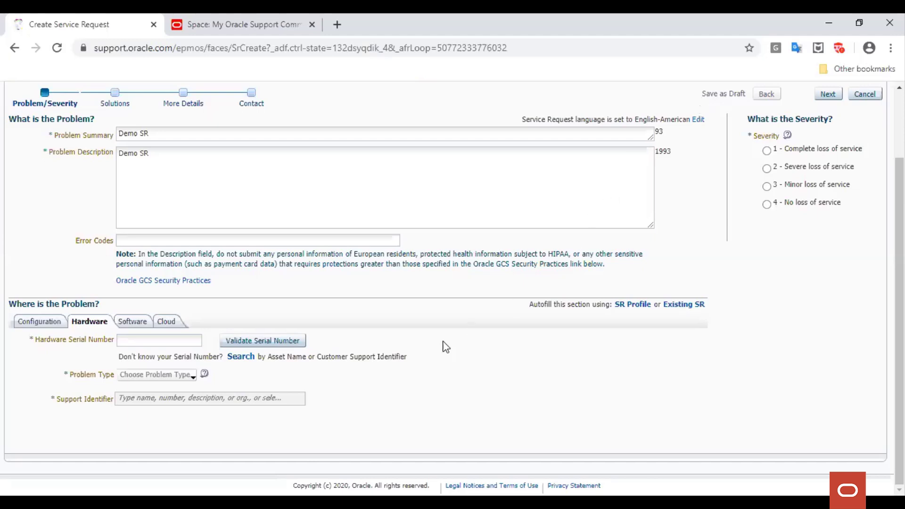
Select Linux OS as the affected software product
left_click(130, 325)
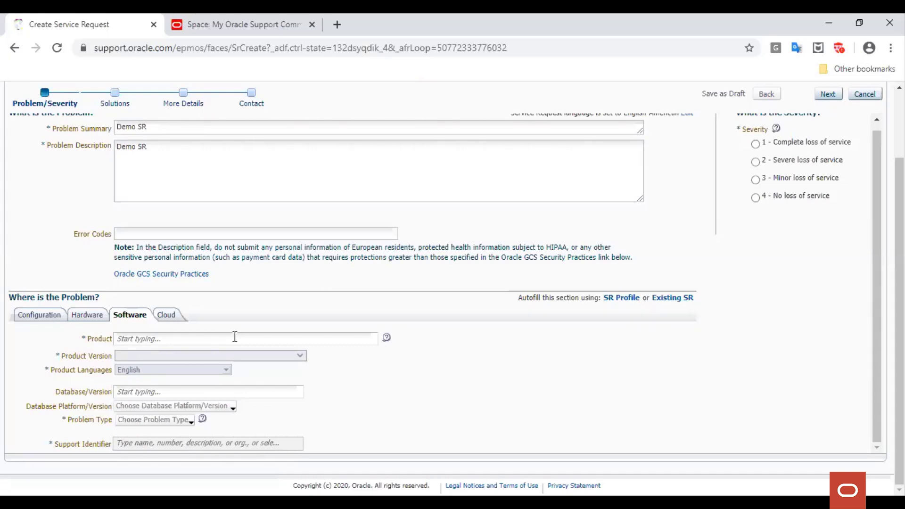
left_click(234, 336)
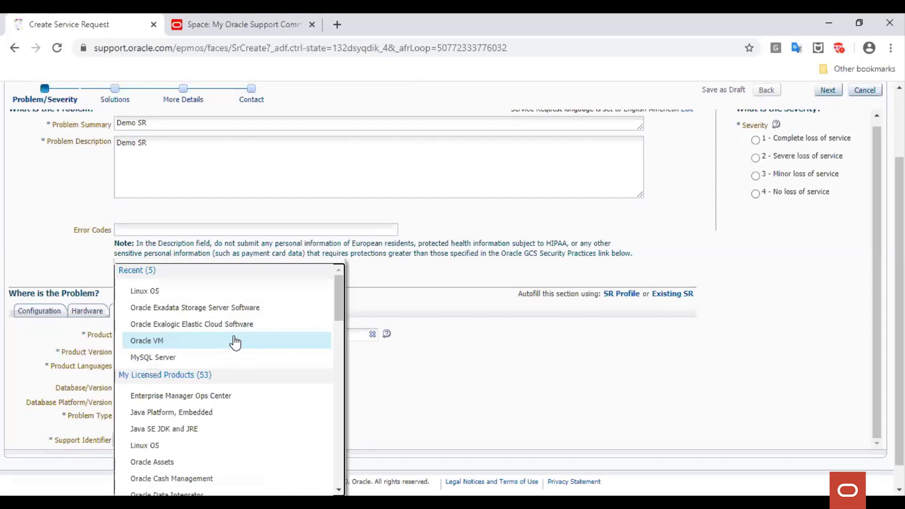
scroll(234, 343, "down", 3)
type("ora")
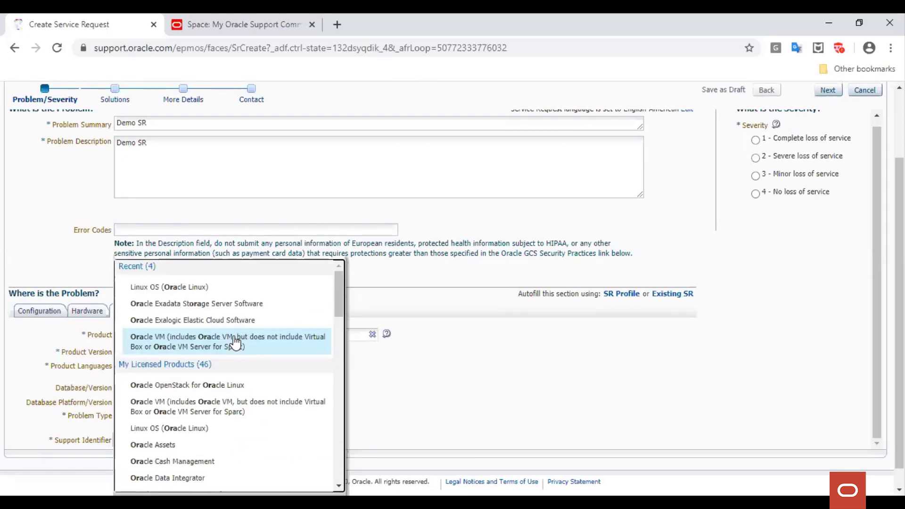
left_click(189, 289)
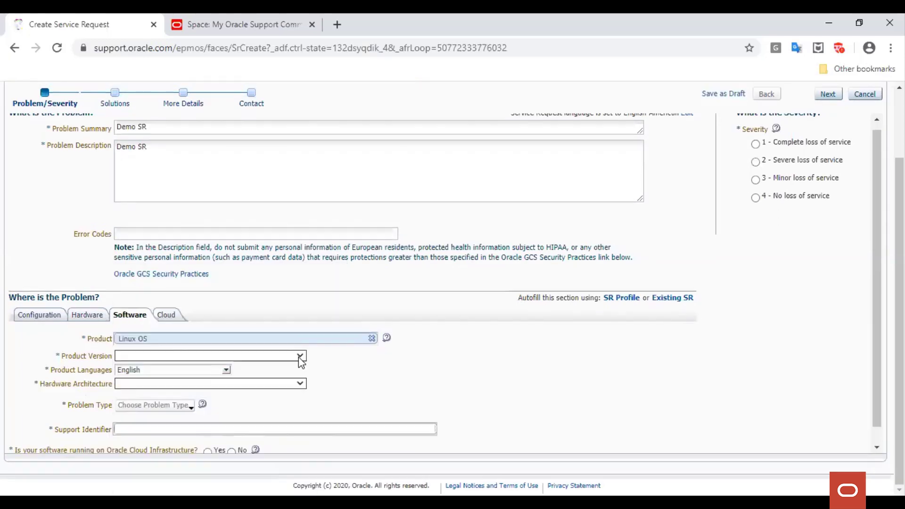
Set version Oracle Linux 8.1 with Unbreakable Enterprise Kernel [5.14.17] and architecture x86_64
left_click(300, 358)
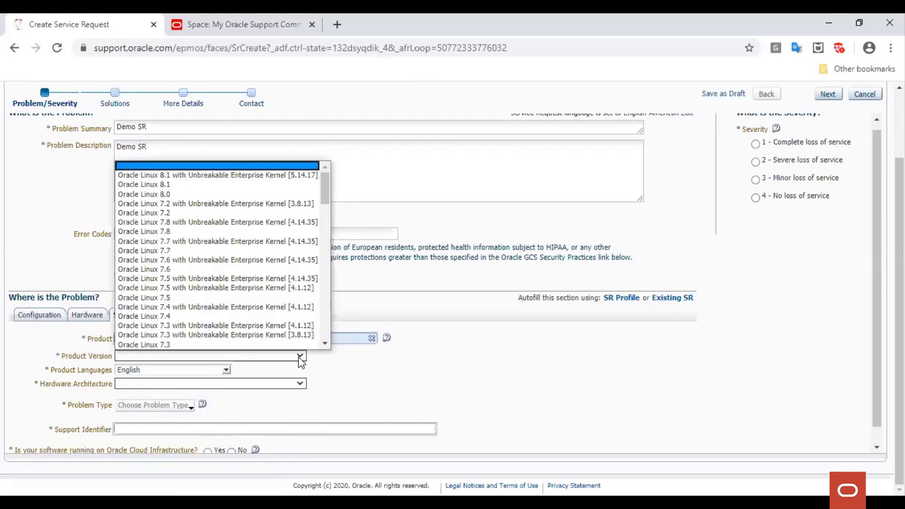
left_click(243, 177)
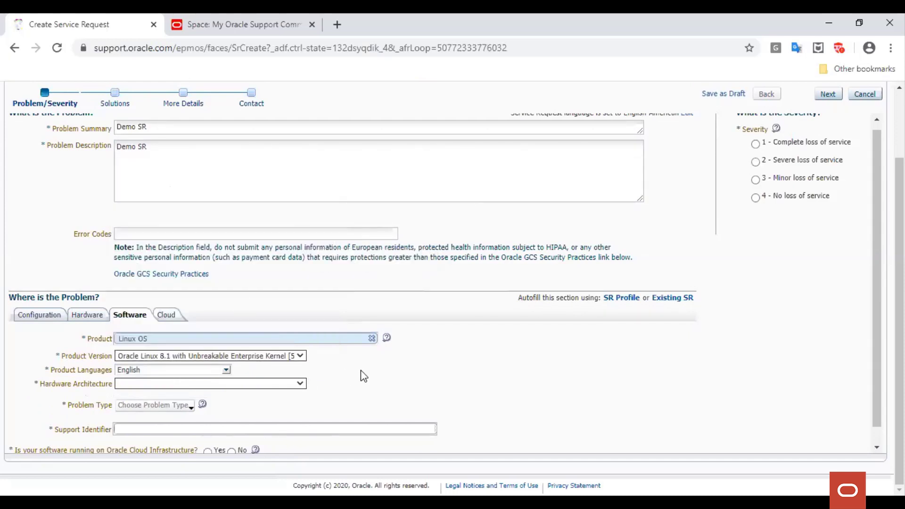
scroll(361, 371, "down", 1)
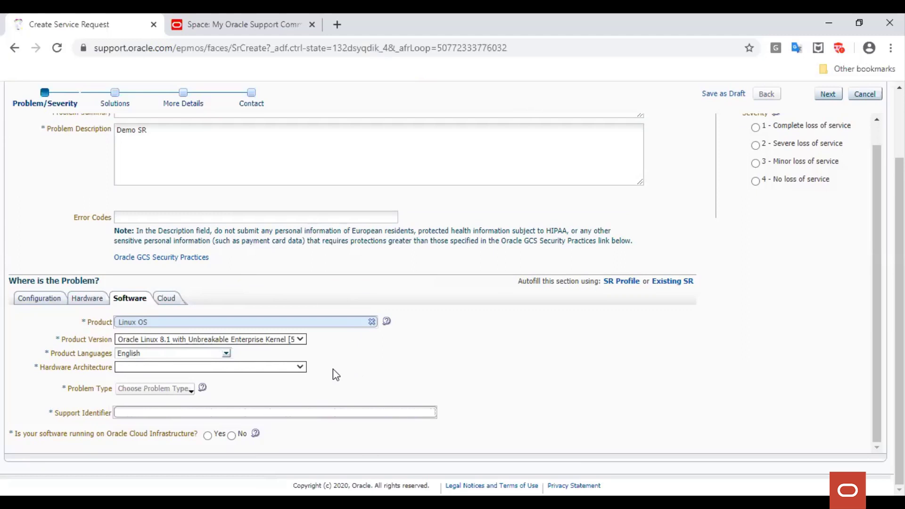
left_click(299, 367)
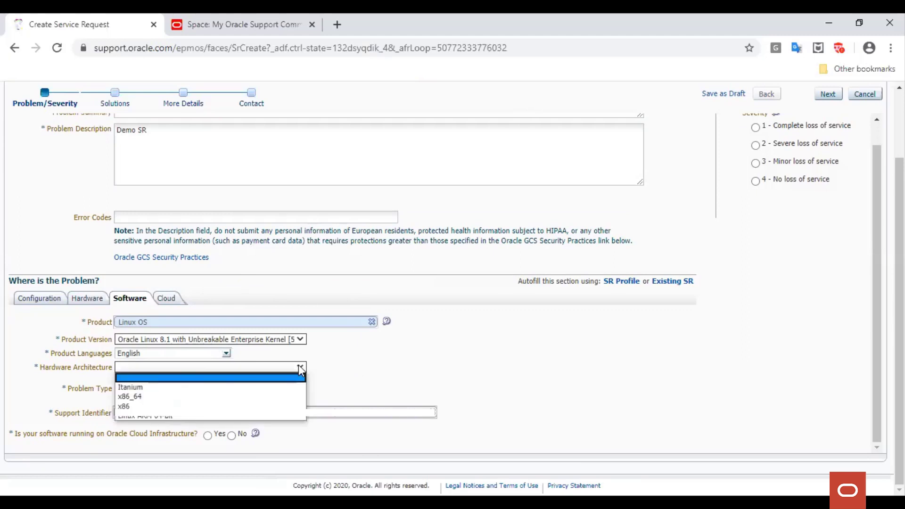
left_click(204, 396)
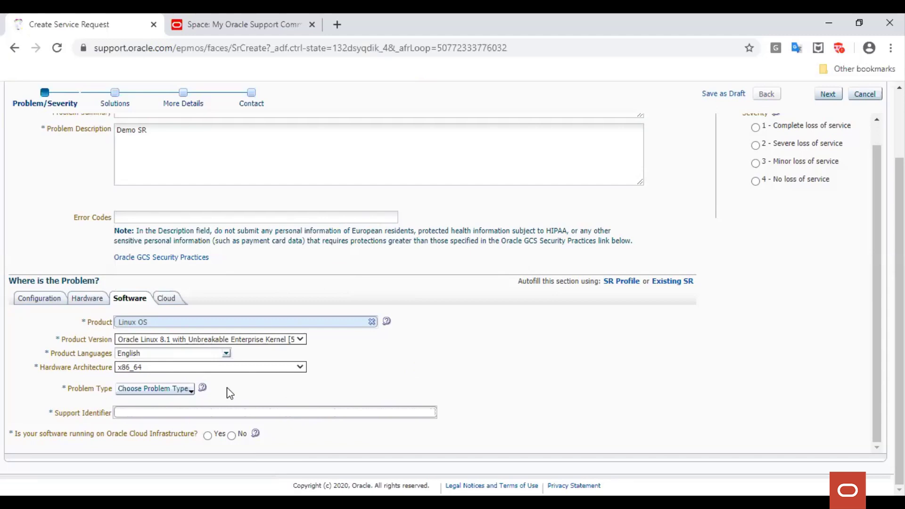
Set problem type Other Linux OS issues, Oracle Cloud No, severity 3, then continue
left_click(181, 398)
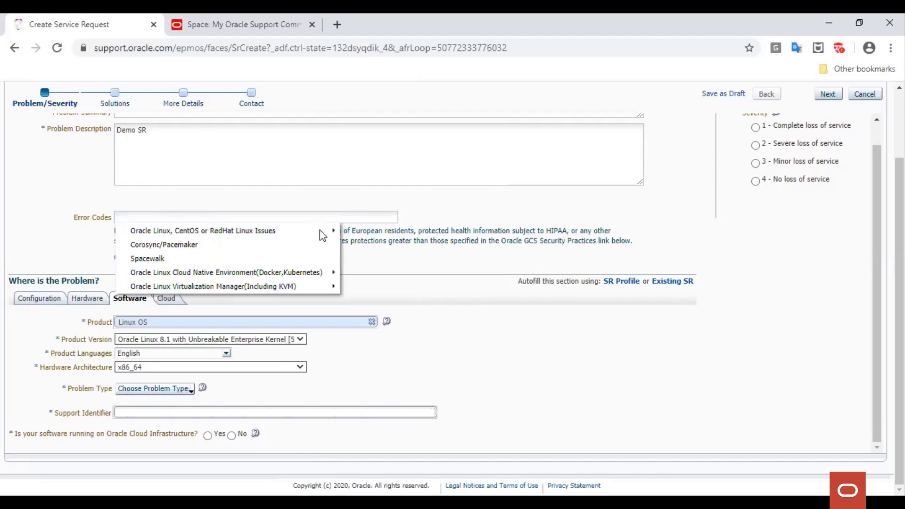
mouse_move(325, 236)
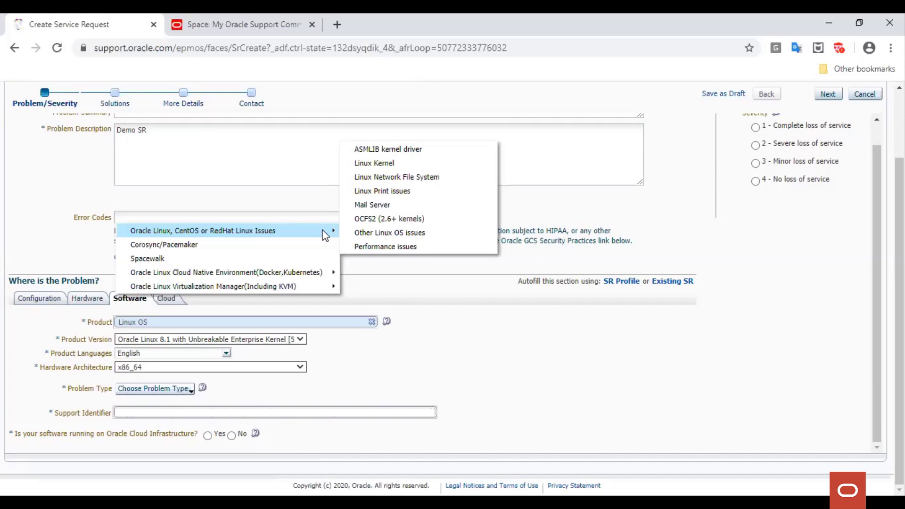
left_click(365, 232)
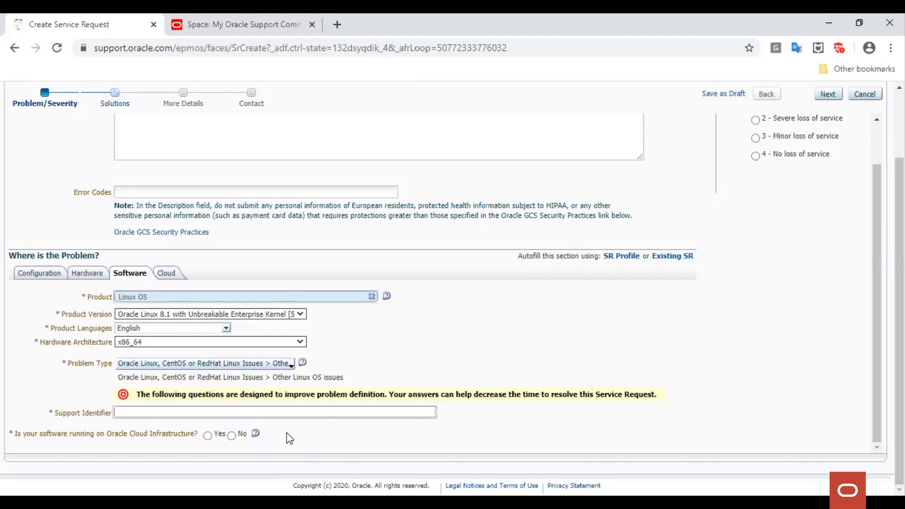
left_click(231, 434)
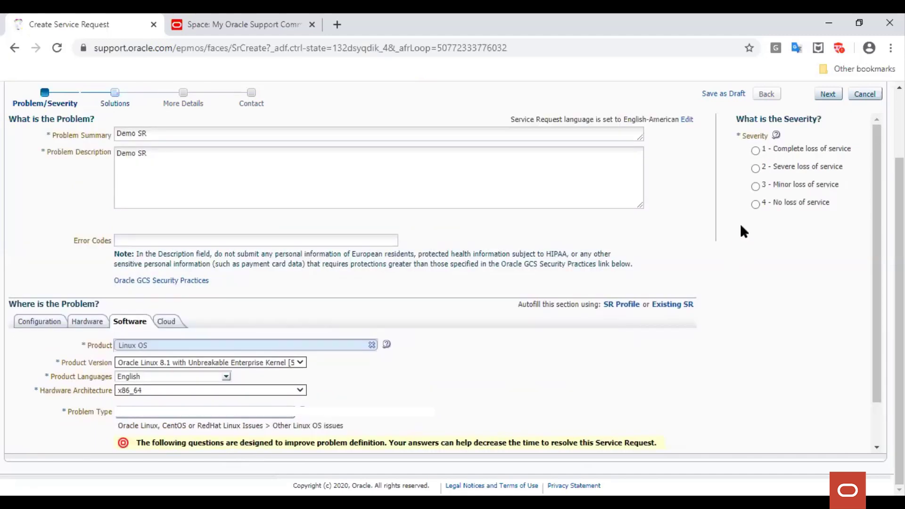
left_click(755, 187)
left_click(828, 96)
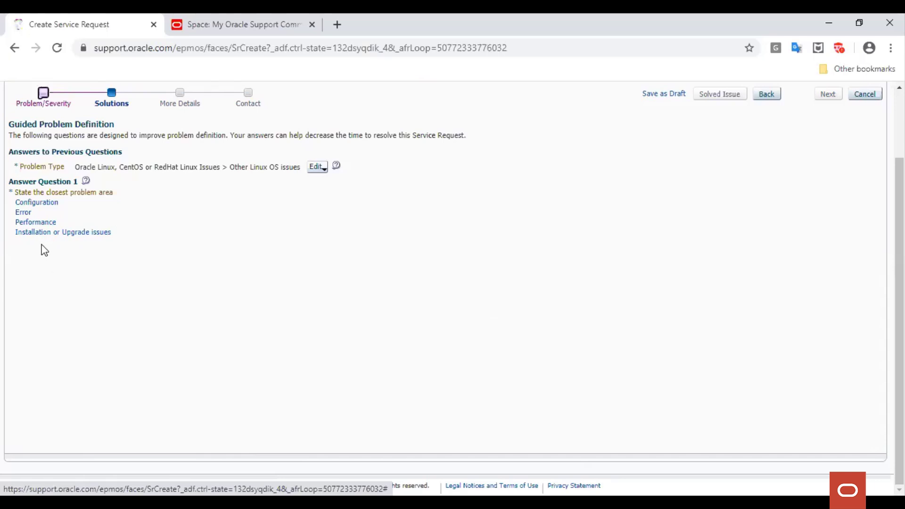
Answer the guided questions with Installation or Upgrade issues and no current issue, just a question
left_click(39, 233)
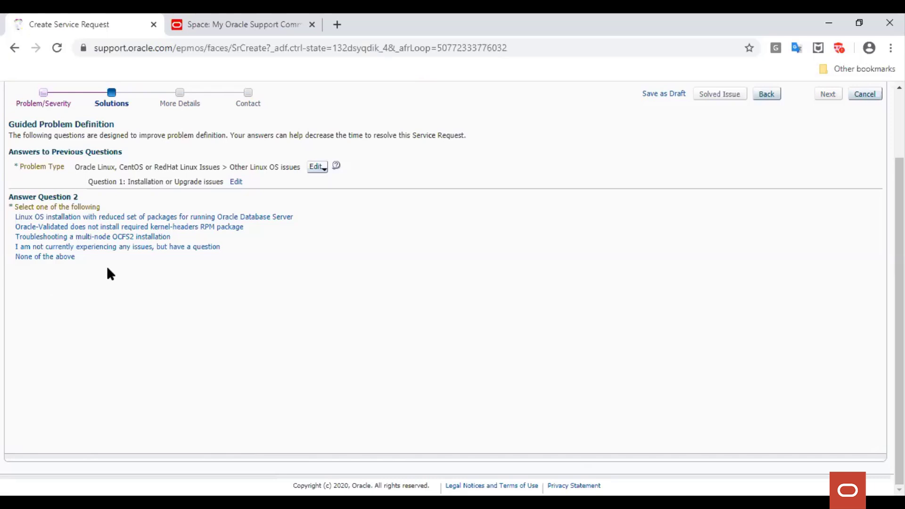
left_click(106, 250)
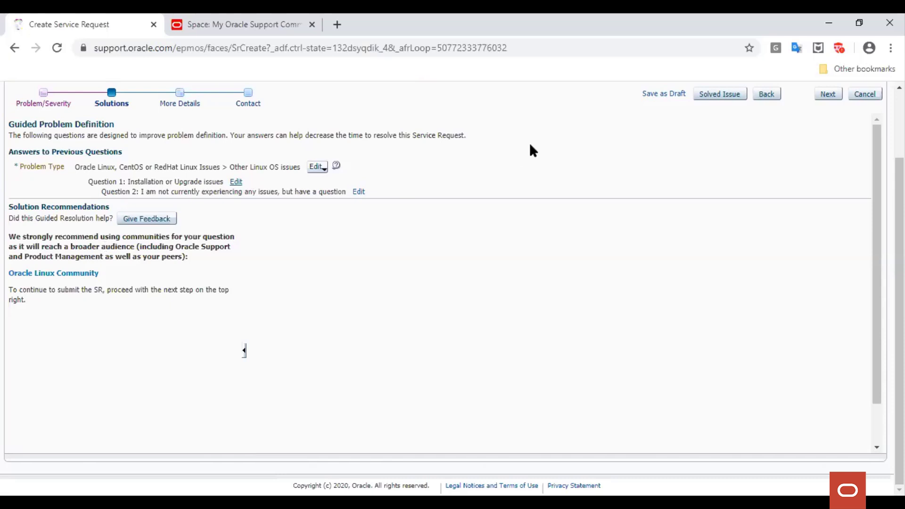
Advance the request from Solutions to the More Details step
left_click(831, 99)
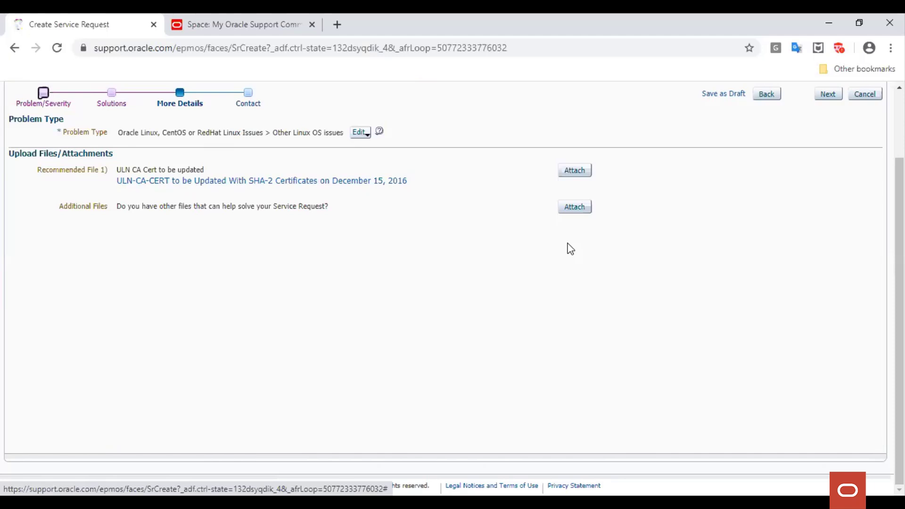
Move past More Details without attachments to the Contact step
left_click(828, 95)
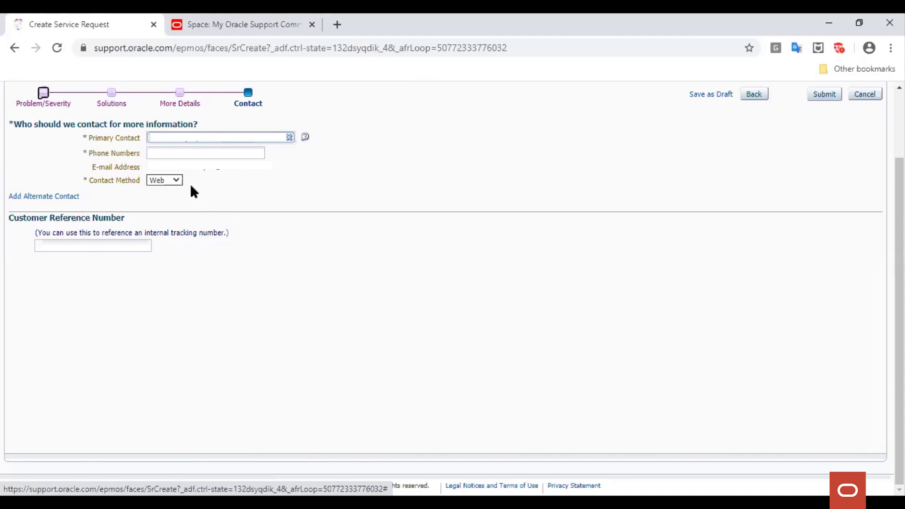
left_click(281, 219)
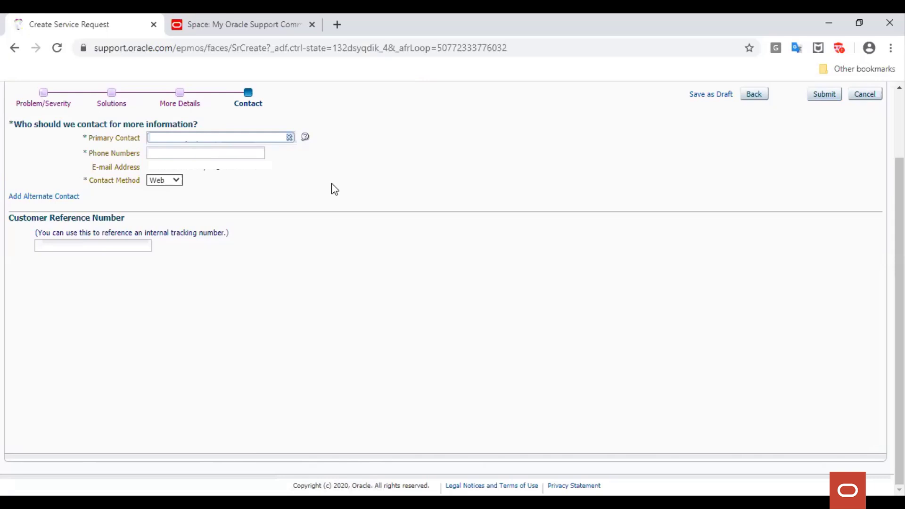
Submit the Demo SR service request from the Contact page
left_click(824, 95)
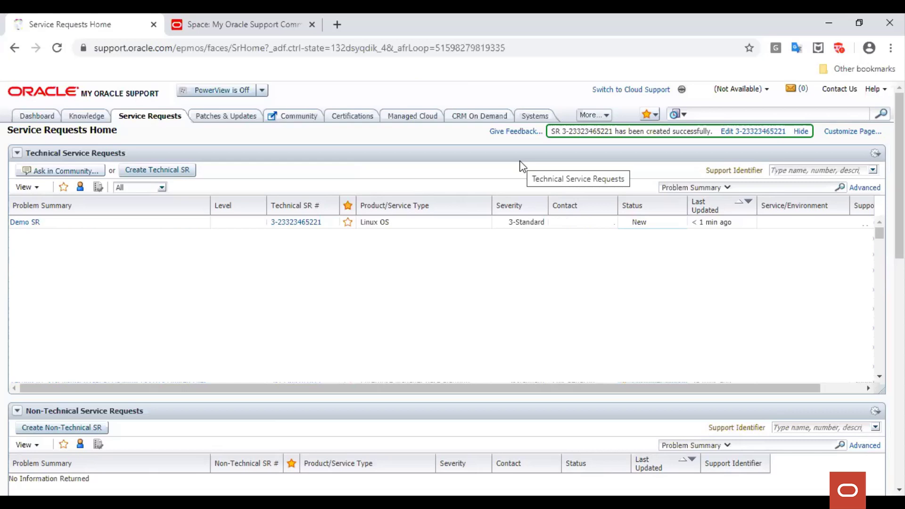
left_click(32, 224)
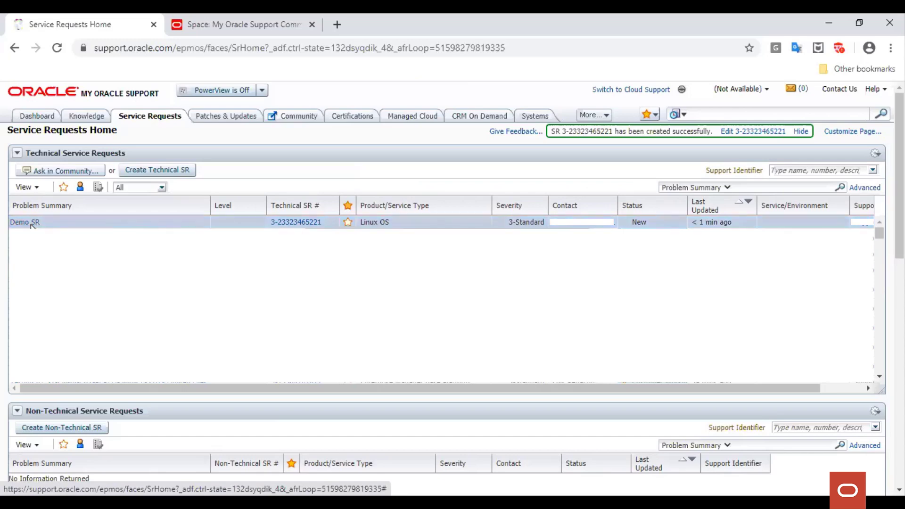